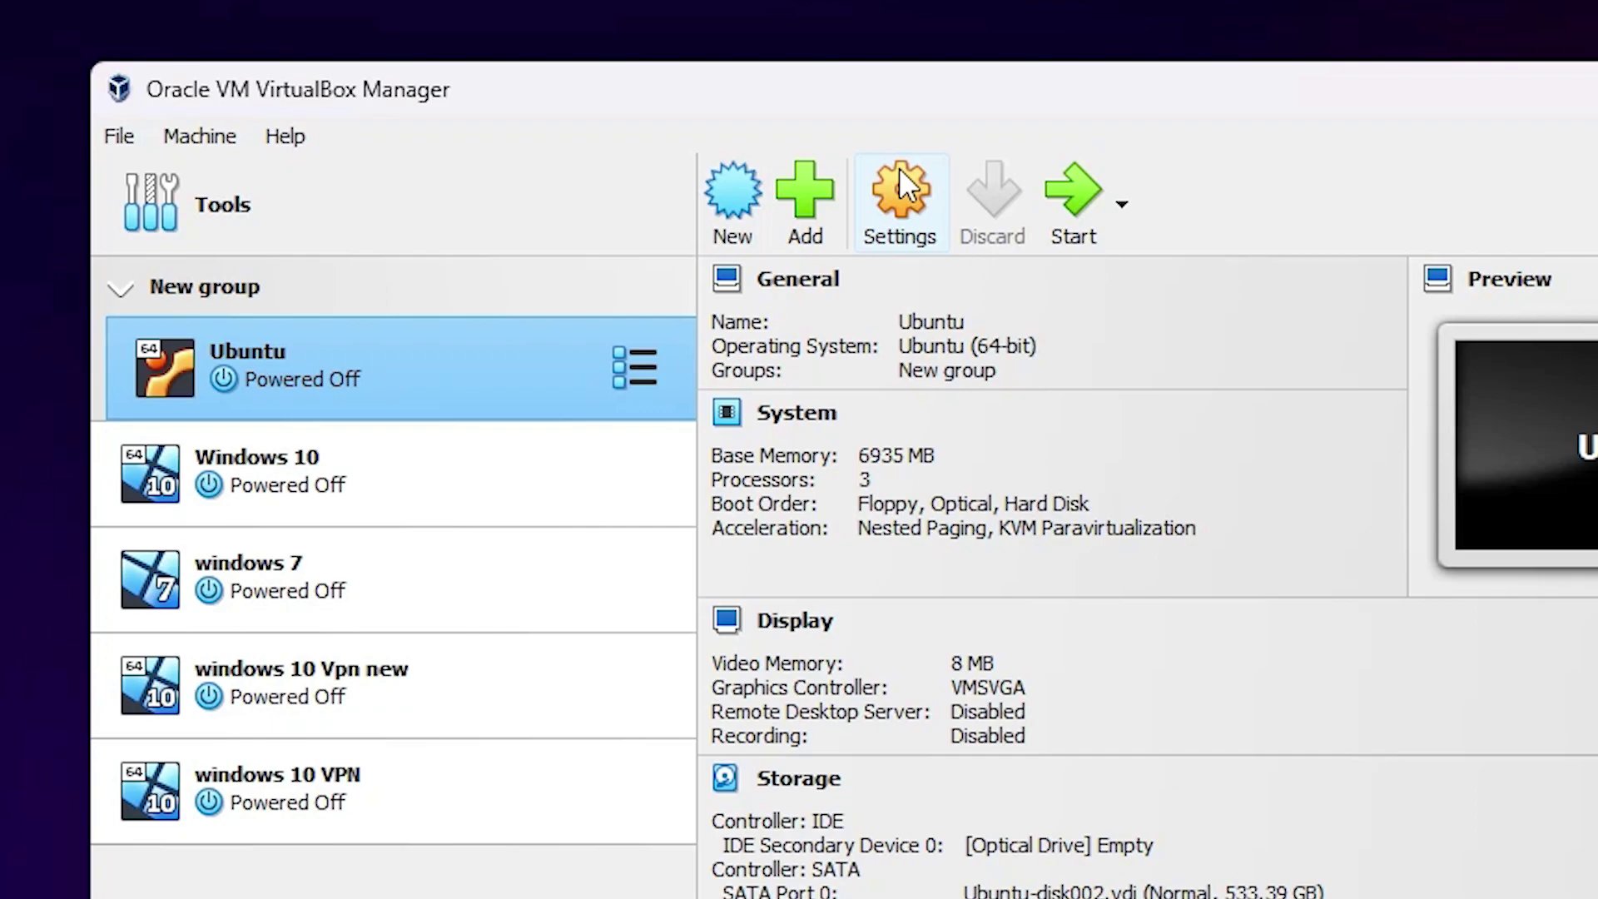
- Open the settings window for the Ubuntu virtual machine
{"action": "left_click", "coordinate": [884, 222]}
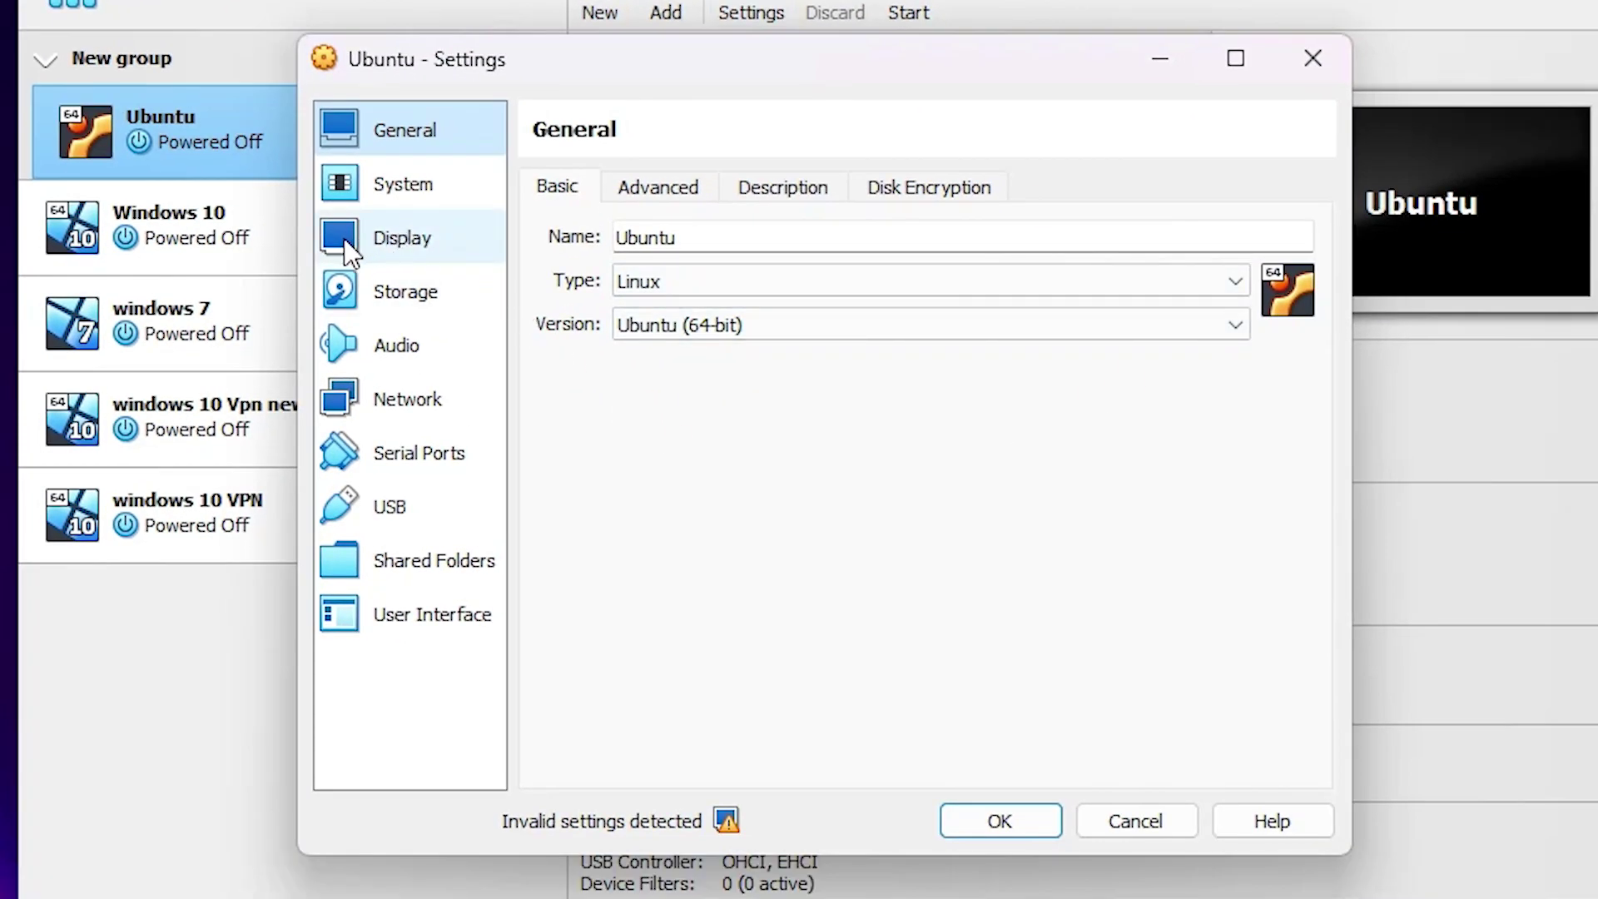
- On the Display page, drag the Video Memory slider from 8 MB to 48 MB
{"action": "left_click", "coordinate": [391, 242]}
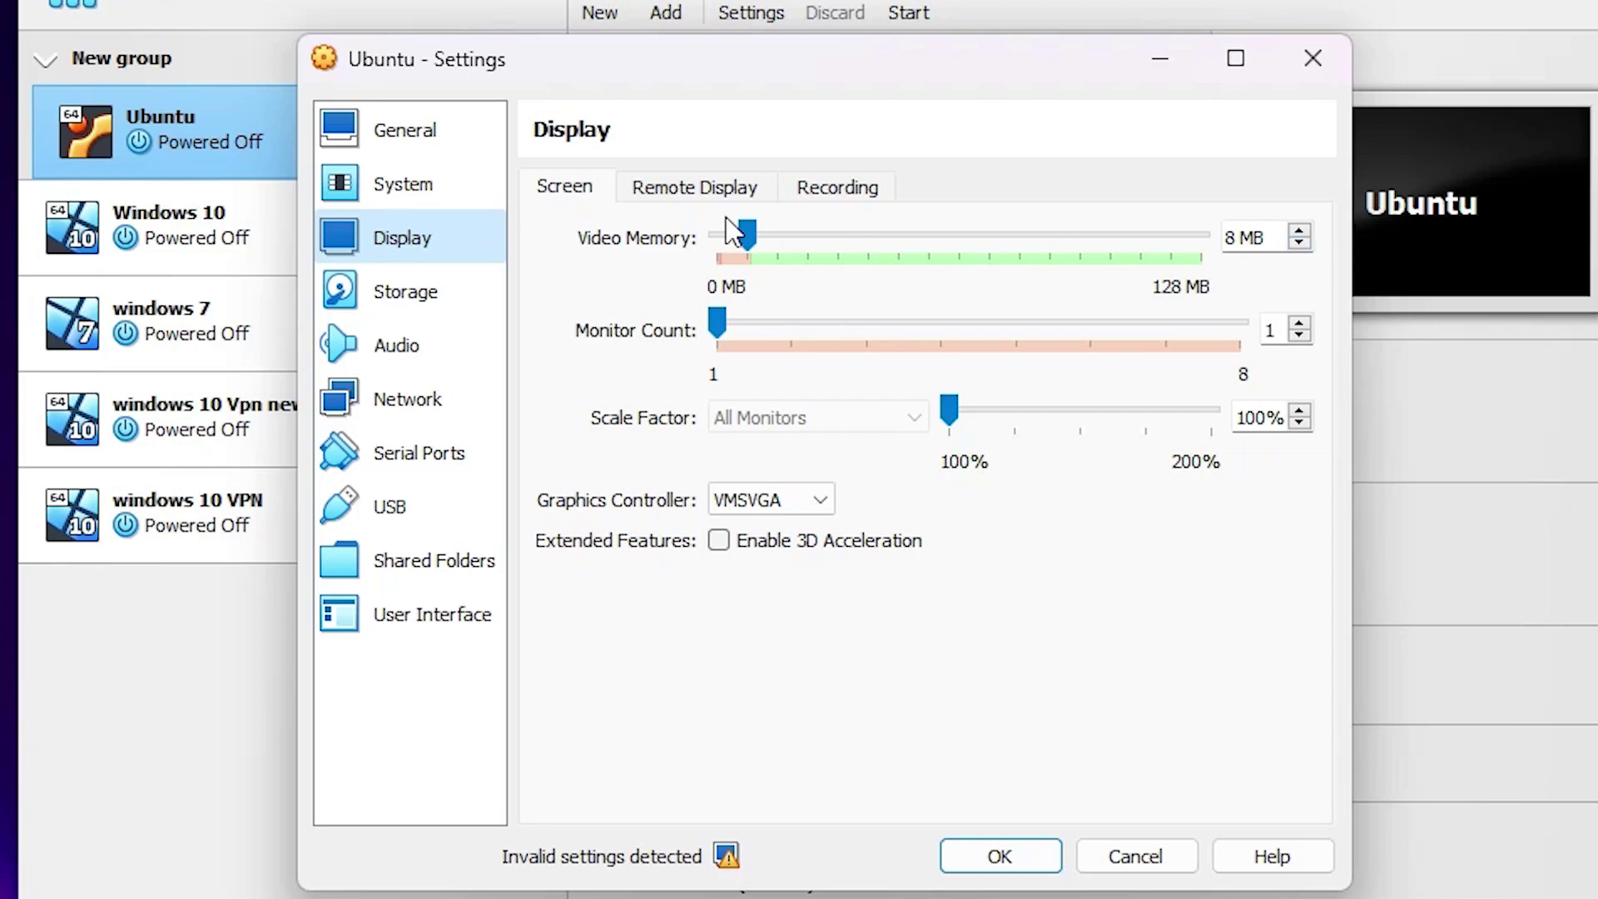
{"action": "mouse_move", "coordinate": [743, 232]}
{"action": "left_mouse_down"}
{"action": "mouse_move", "coordinate": [706, 249]}
{"action": "mouse_move", "coordinate": [825, 263]}
{"action": "left_mouse_up"}
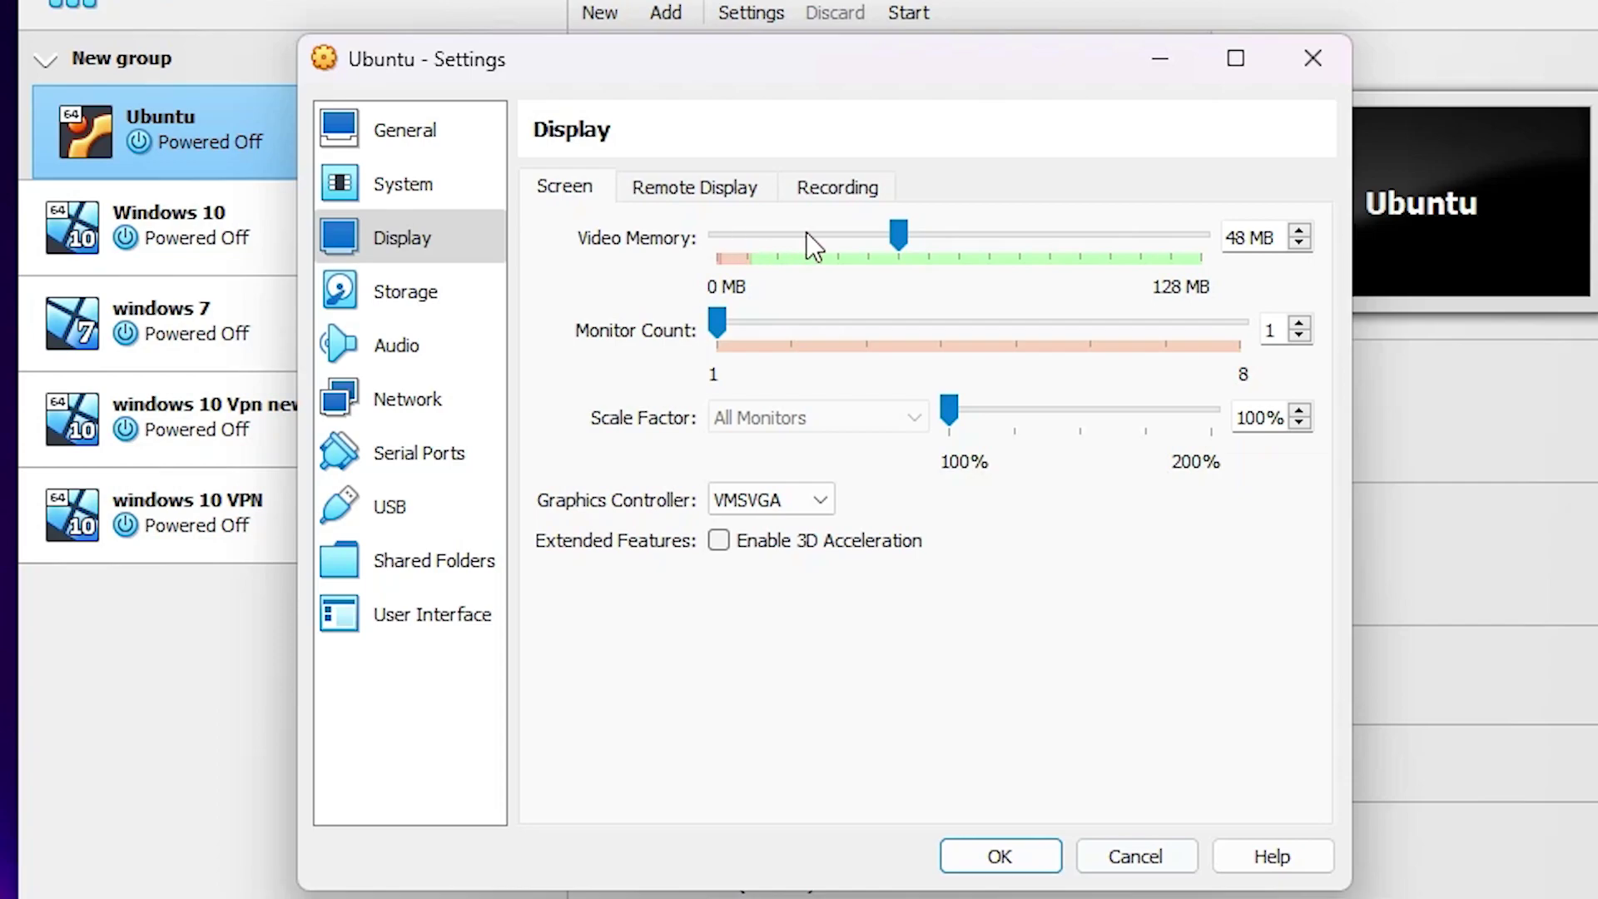
- Confirm the settings so Ubuntu keeps 48 MB of video memory
{"action": "left_click", "coordinate": [1031, 868]}
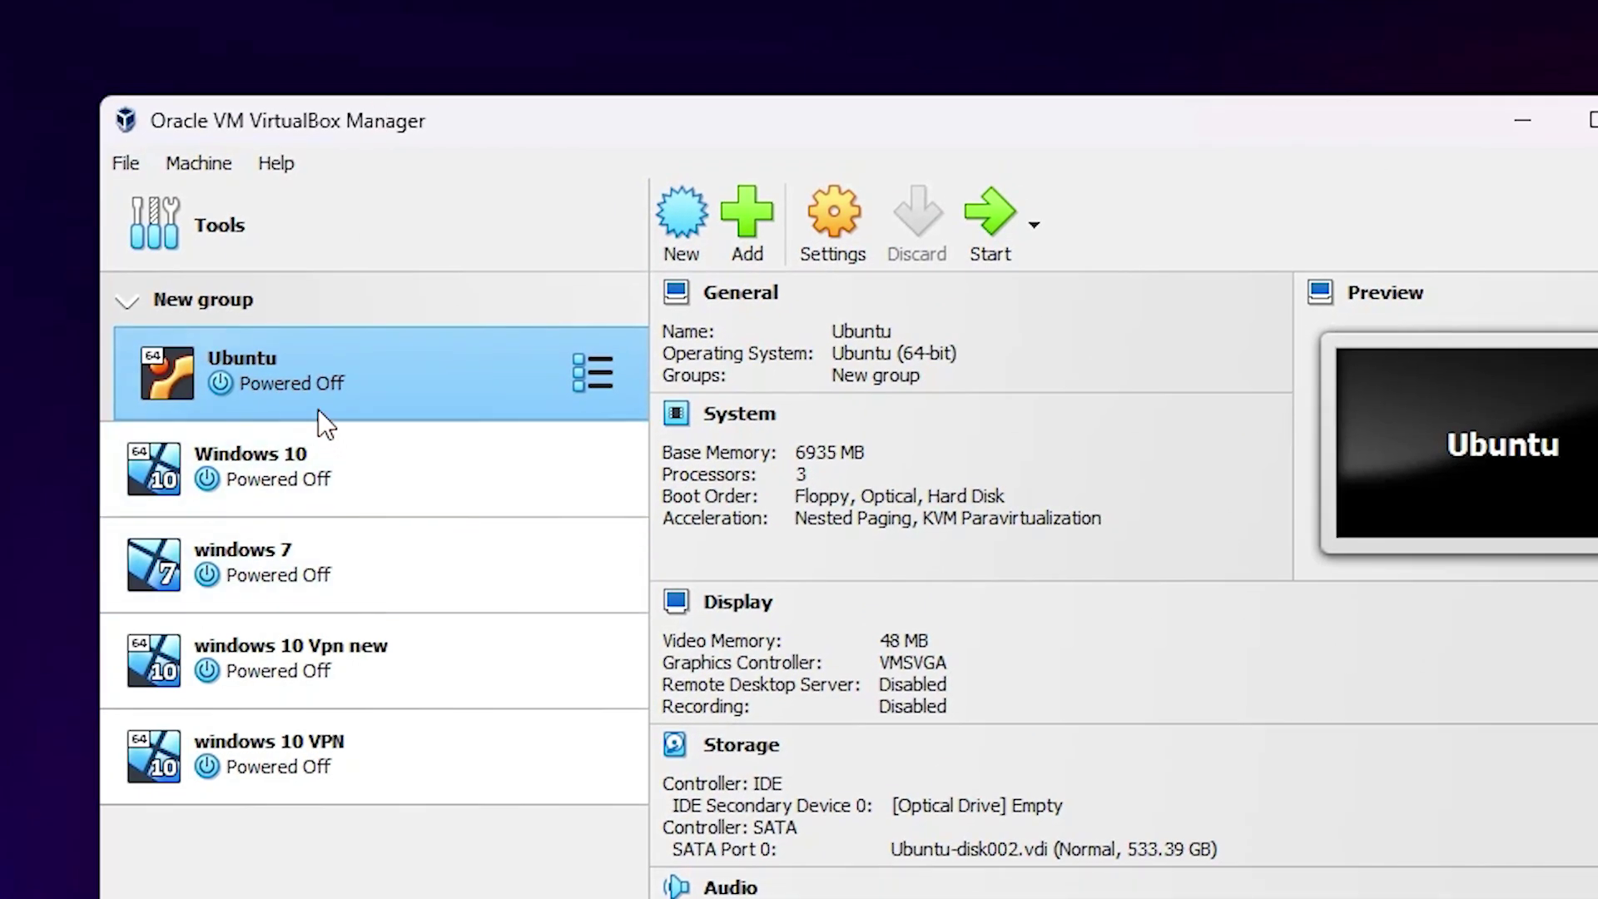